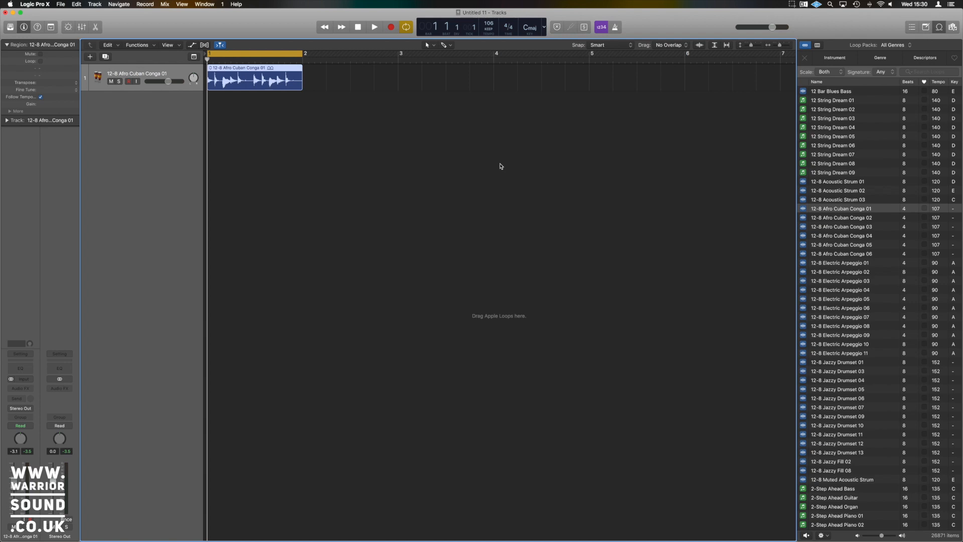
- Play the conga loop briefly, and insert a Channel EQ on its track with the window scaled to 135%
key("space")
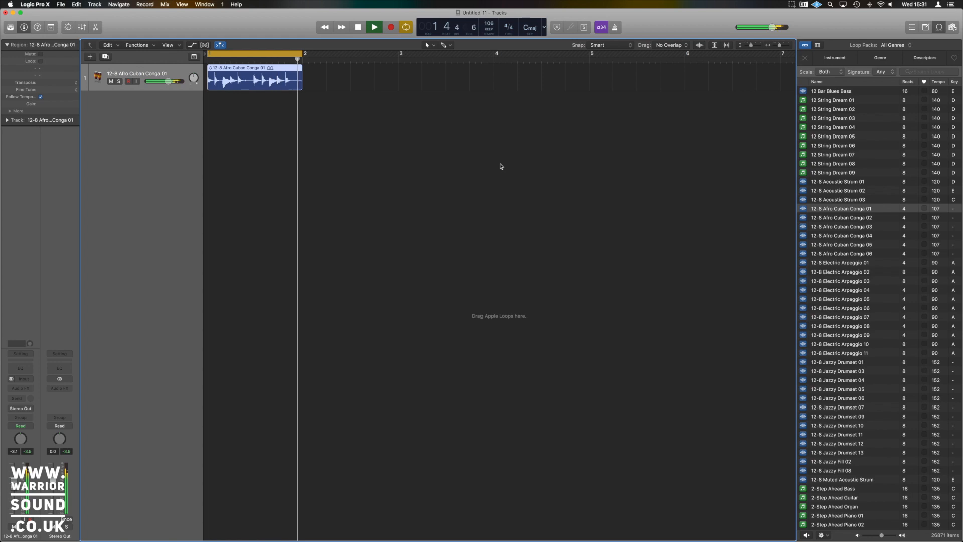
key("space")
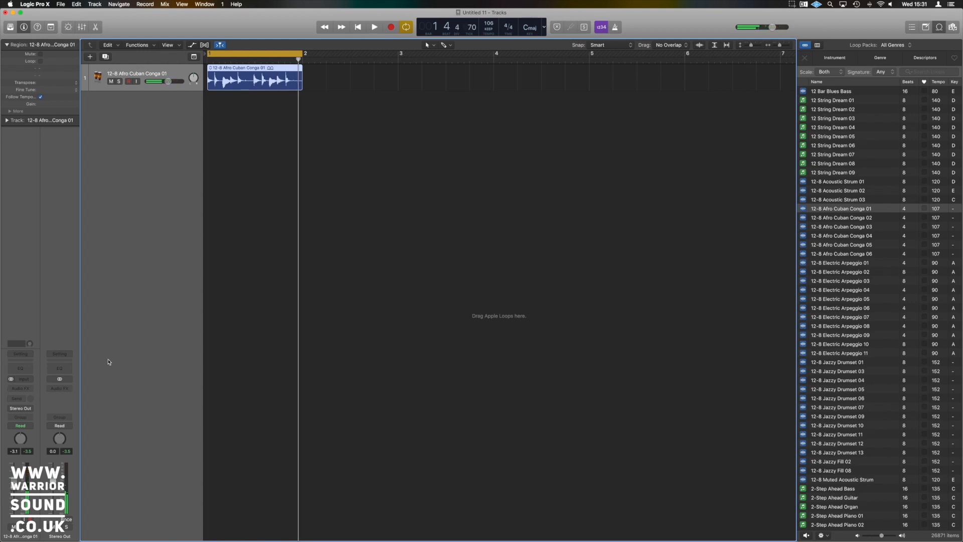
left_click(25, 370)
left_click(25, 371)
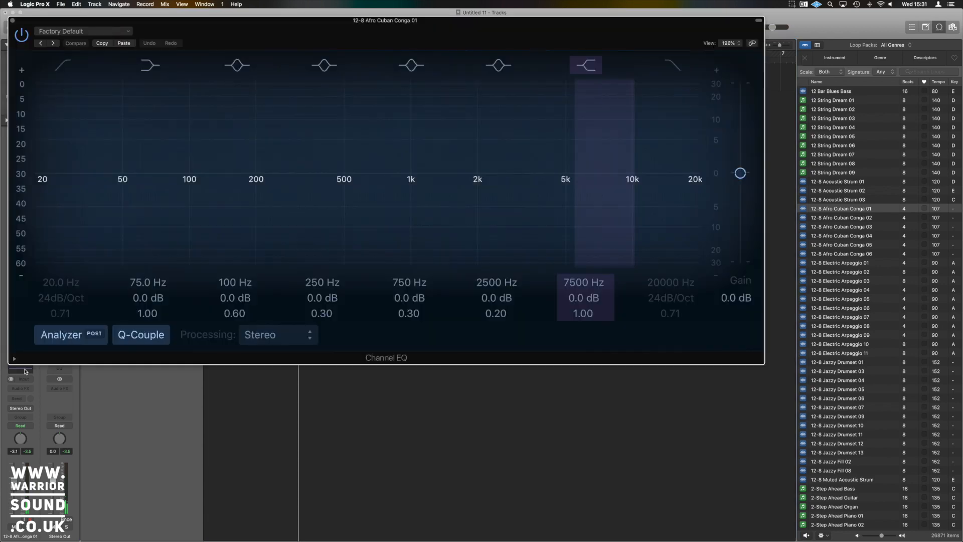
left_click_drag(761, 363, 529, 281)
left_click_drag(234, 20, 430, 50)
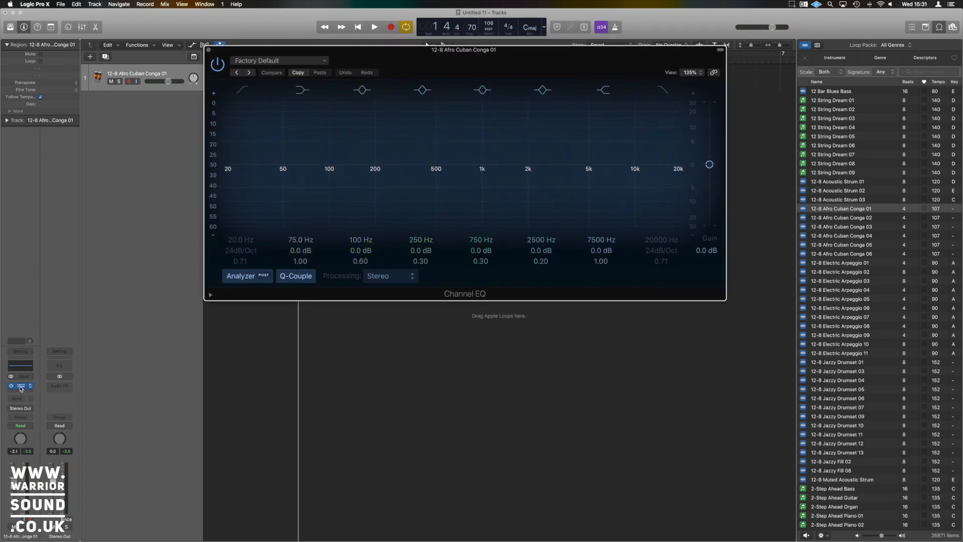
- Add a second Channel EQ to the conga track and place its window directly beneath the first EQ's window
left_click_drag(20, 388, 21, 394)
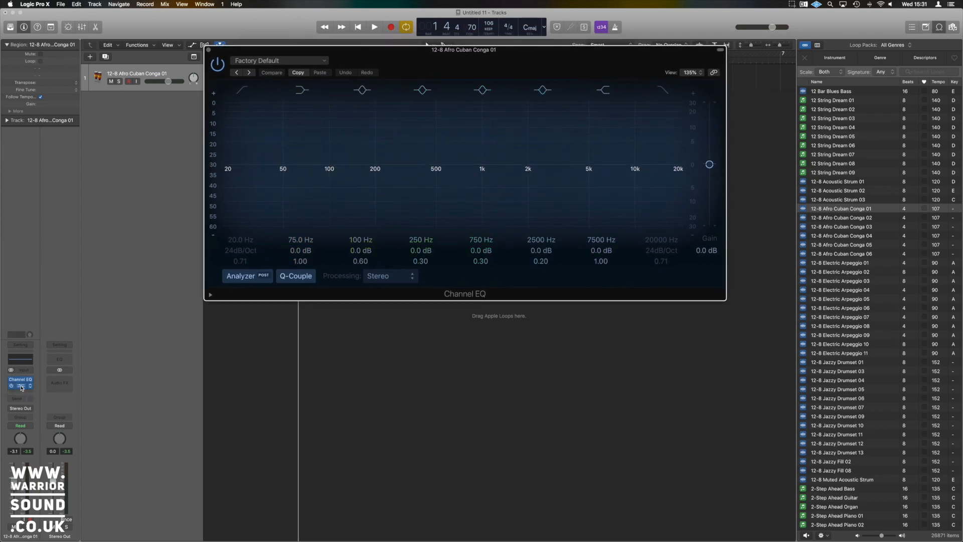
left_click(21, 388)
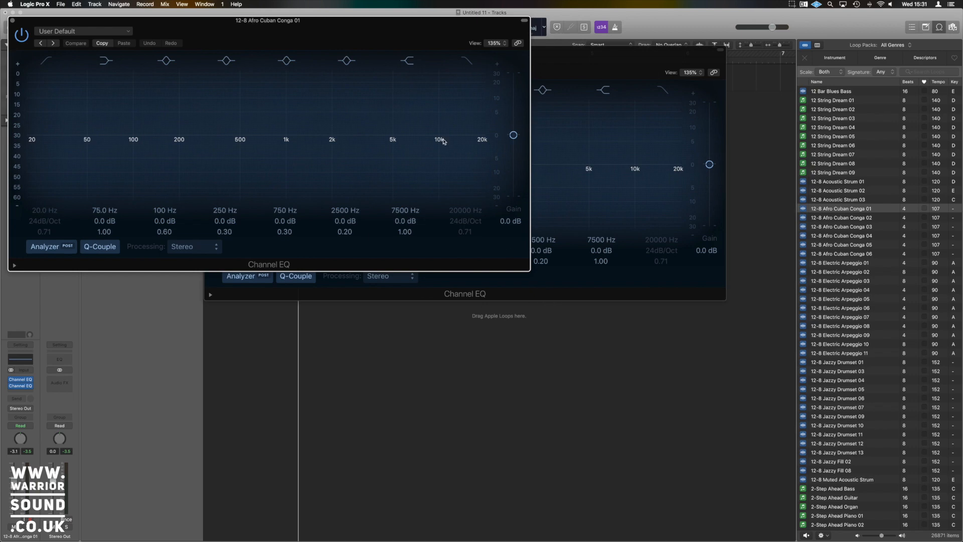
left_click_drag(318, 26, 514, 277)
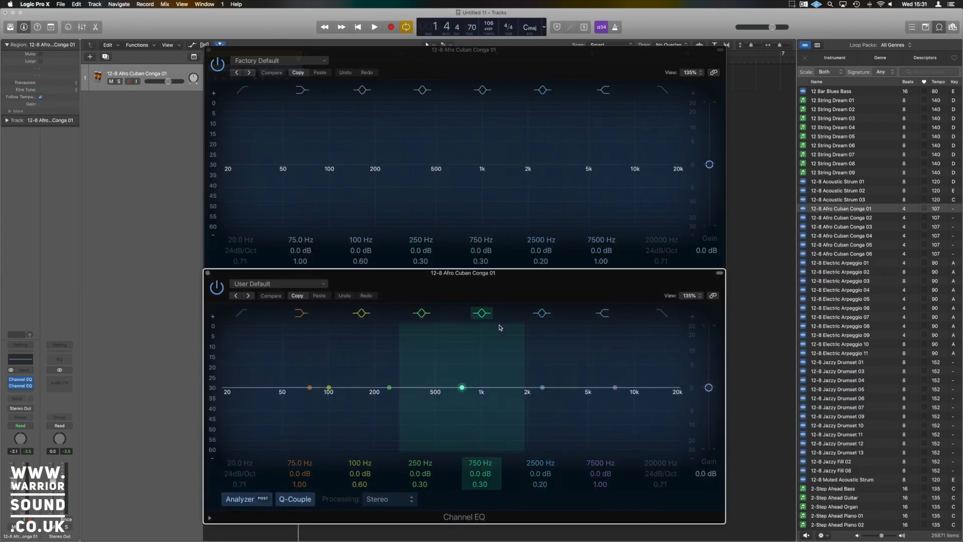
left_click(559, 60)
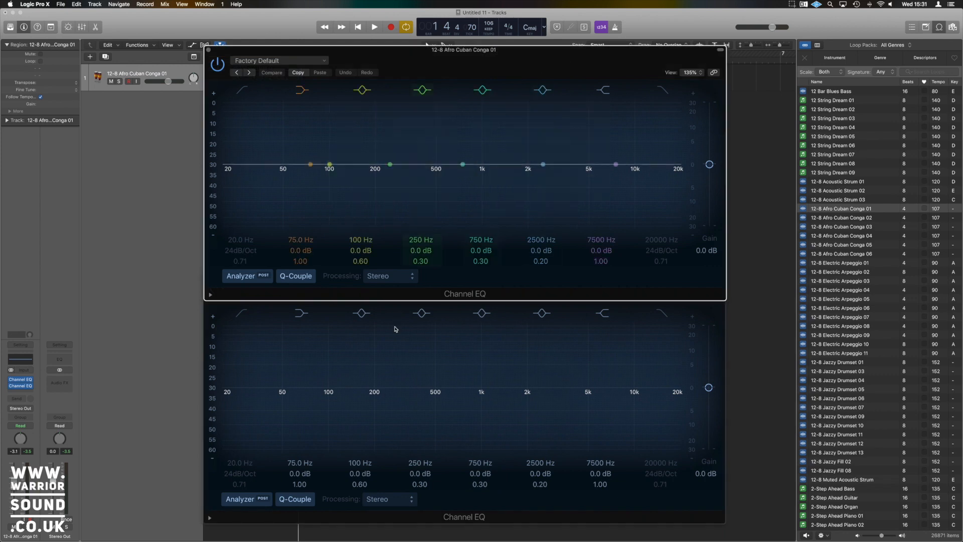
- Set the first Channel EQ's processing to Mid Only and the second Channel EQ's processing to Side Only
left_click(400, 276)
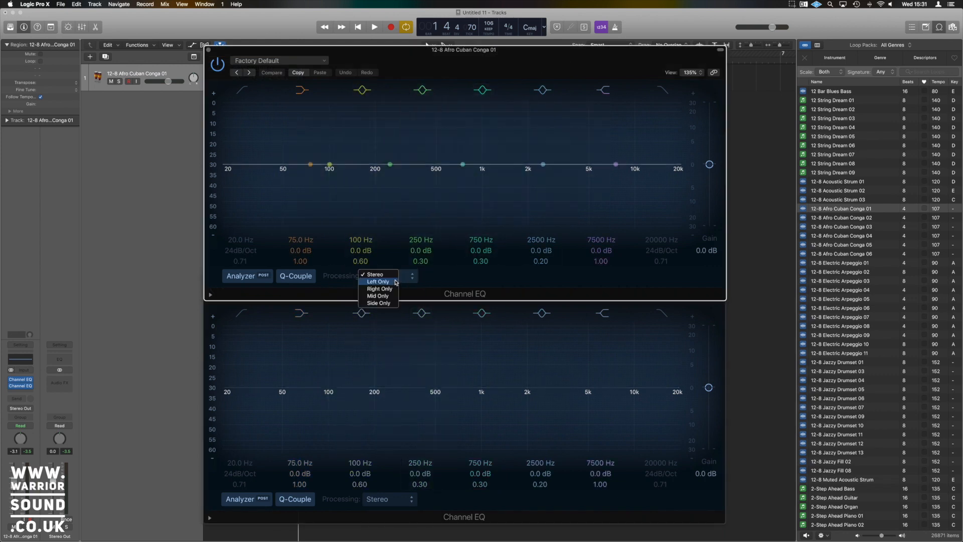
left_click(381, 297)
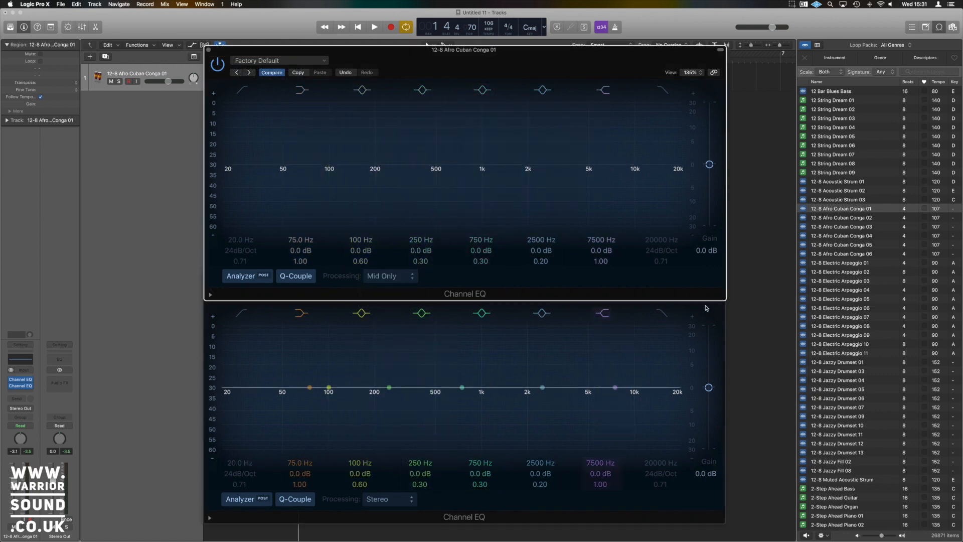
left_click(676, 319)
left_click(389, 499)
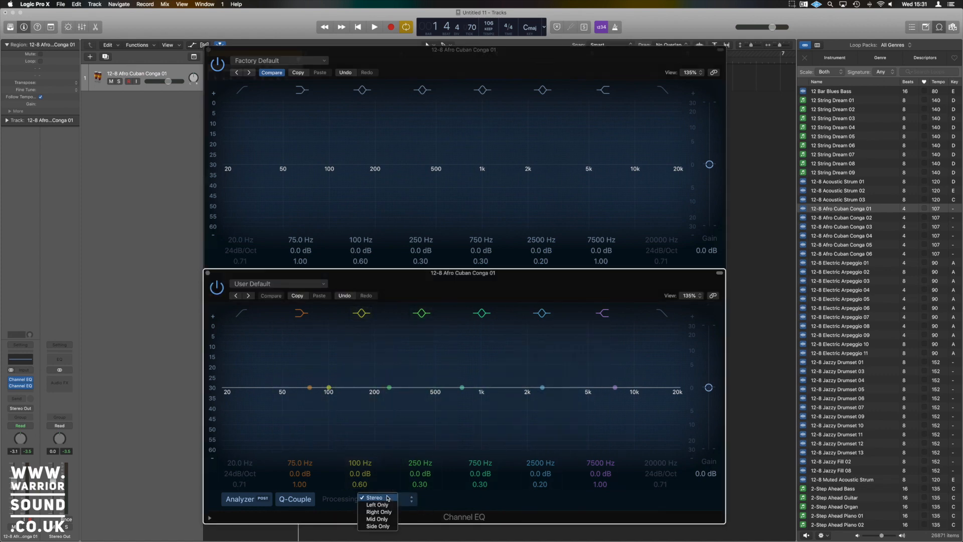
left_click(379, 526)
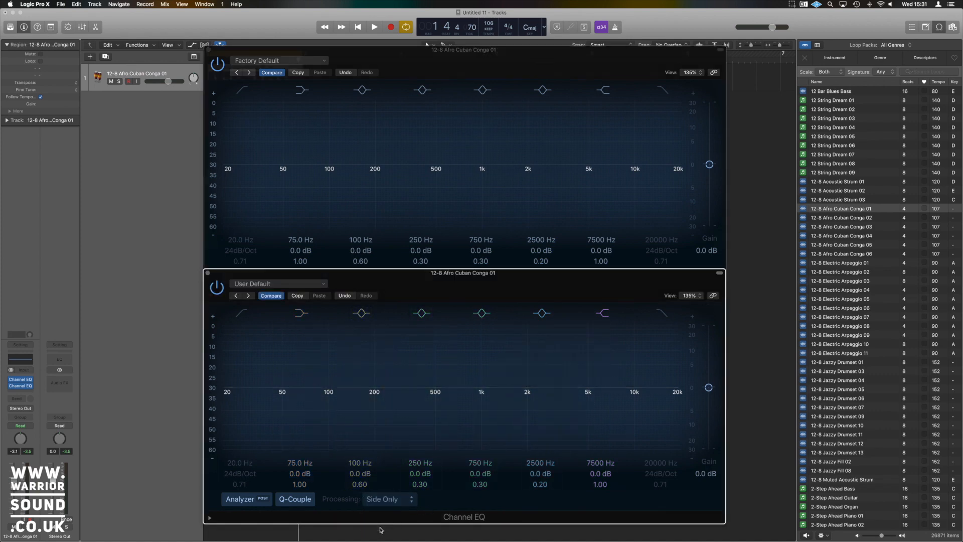
- On the Mid Only EQ, enable the low cut at 20000 Hz and the high cut at 20.5 Hz, and play the loop
left_click(558, 61)
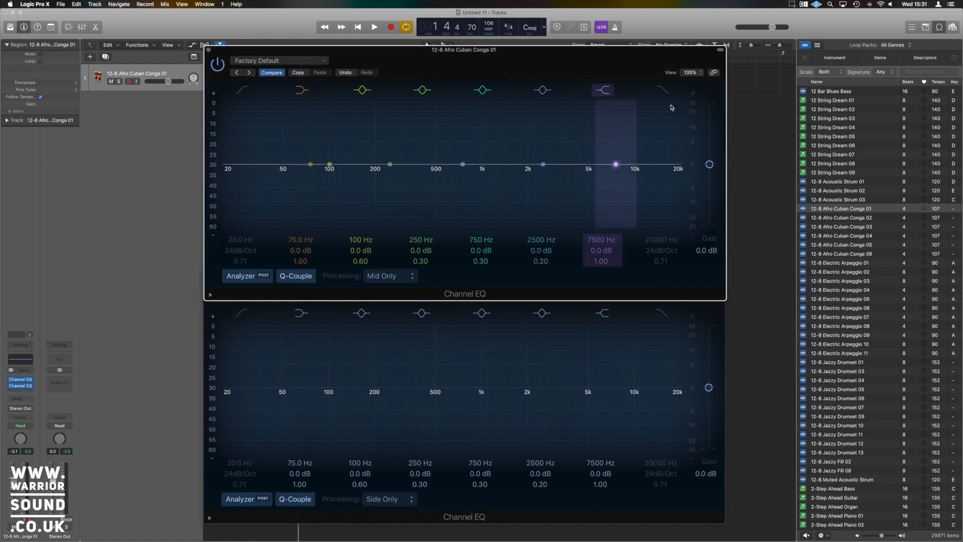
left_click(663, 91)
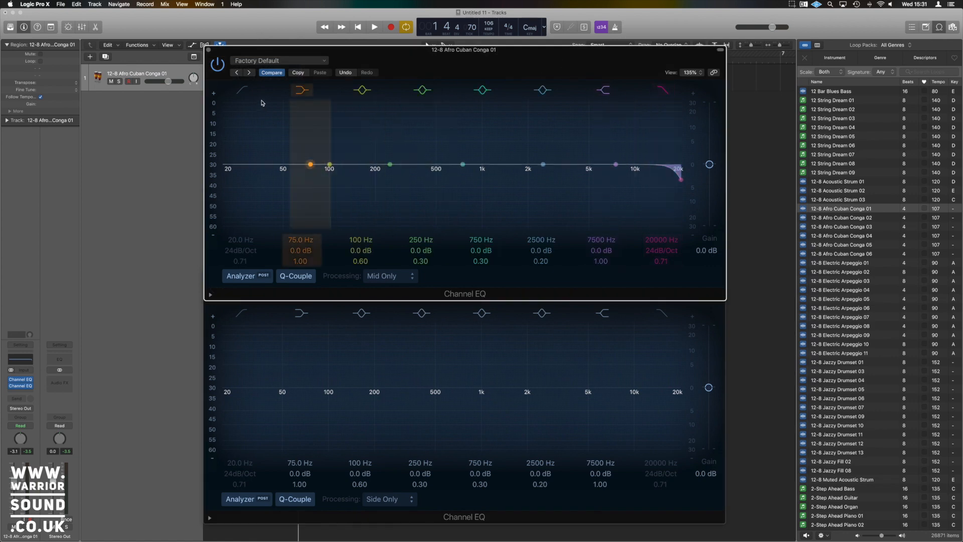
left_click(242, 91)
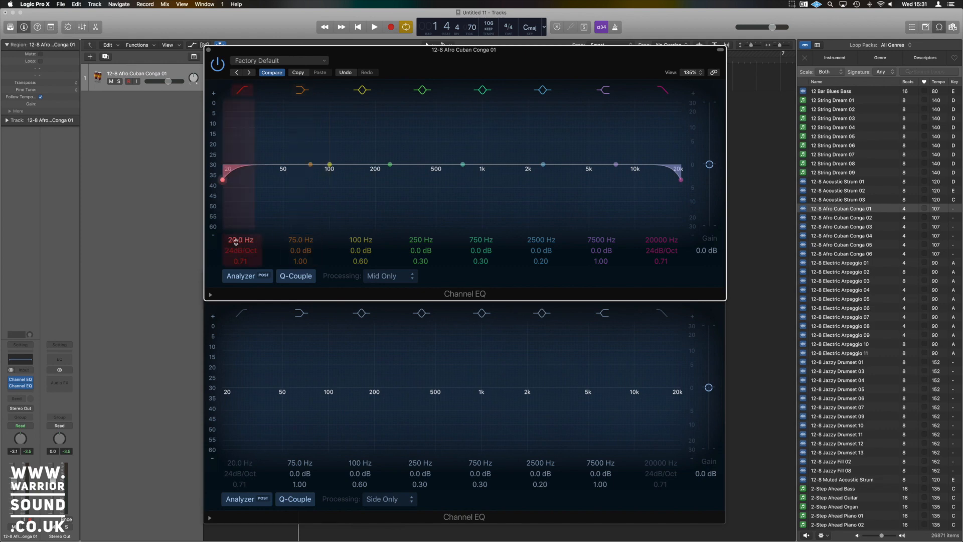
left_click_drag(237, 241, 237, 181)
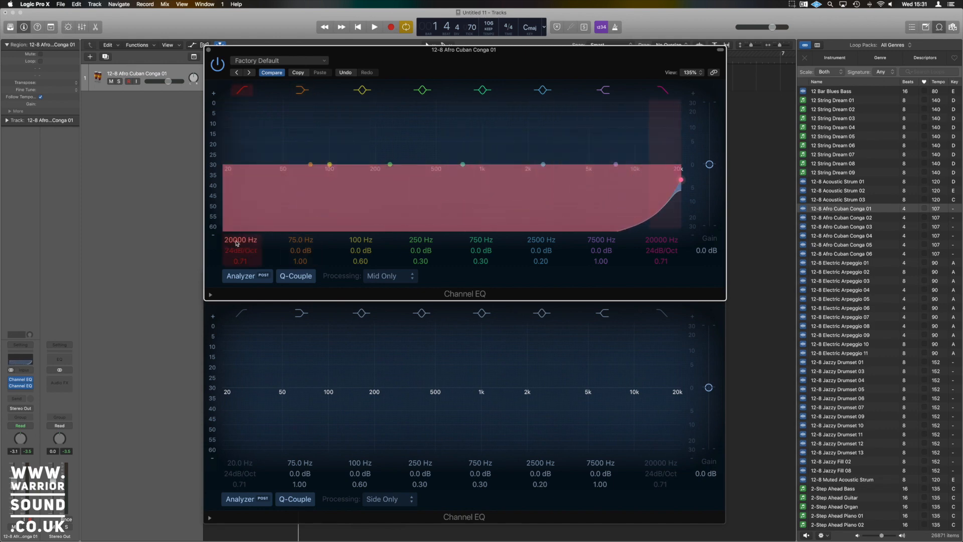
left_click_drag(656, 240, 656, 300)
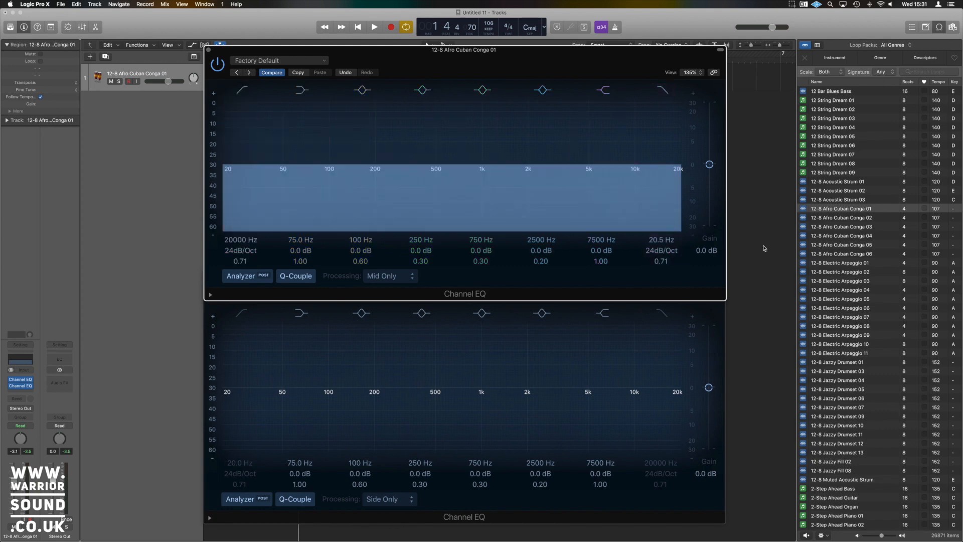
key("space")
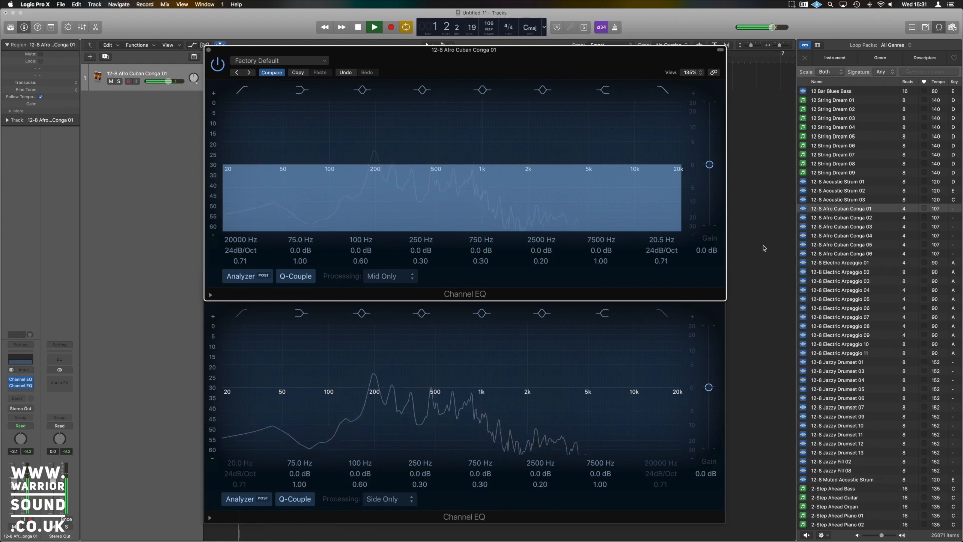
key("space")
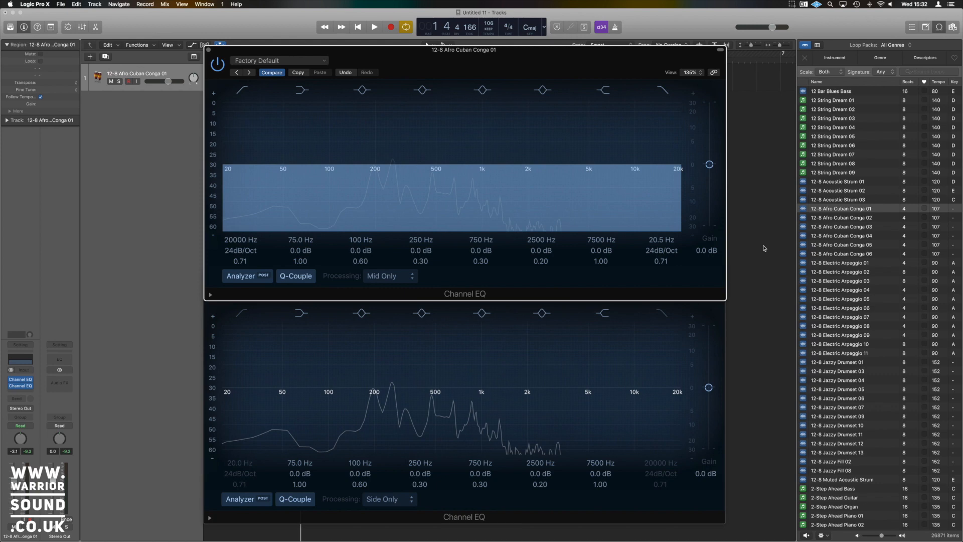
- On the Side Only EQ, enable the low cut at 20000 Hz with Q 0.12 and the high cut at 20.0 Hz, and start playback
mouse_move(566, 455)
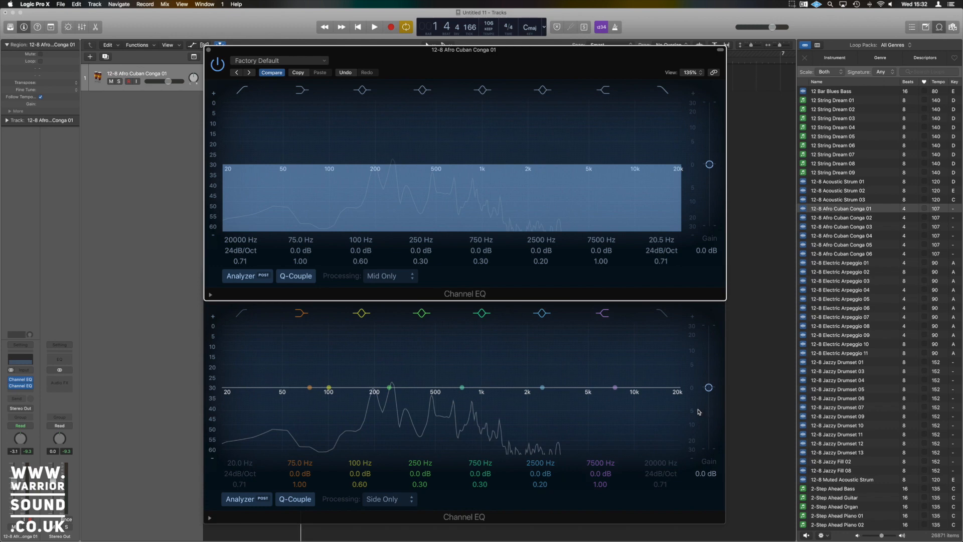
left_click(241, 314)
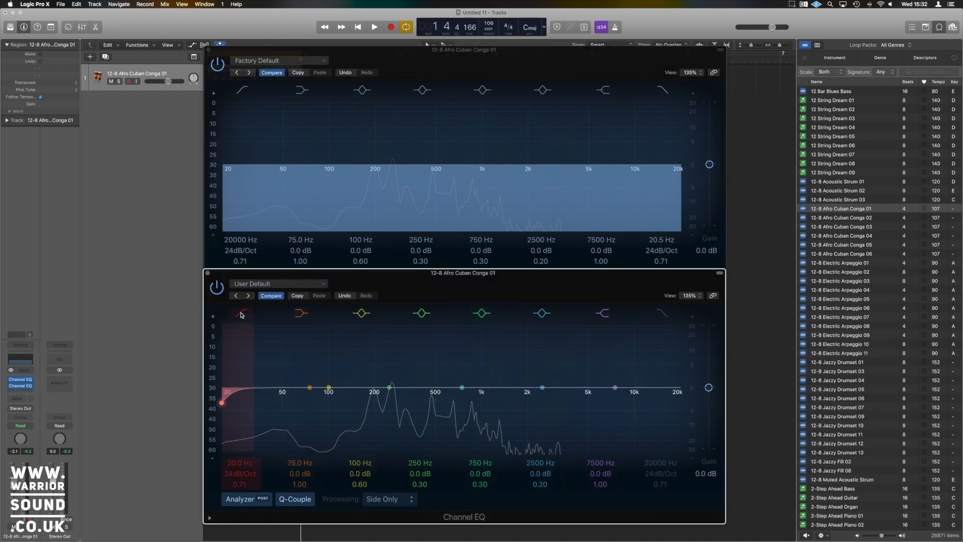
left_click_drag(223, 402, 792, 415)
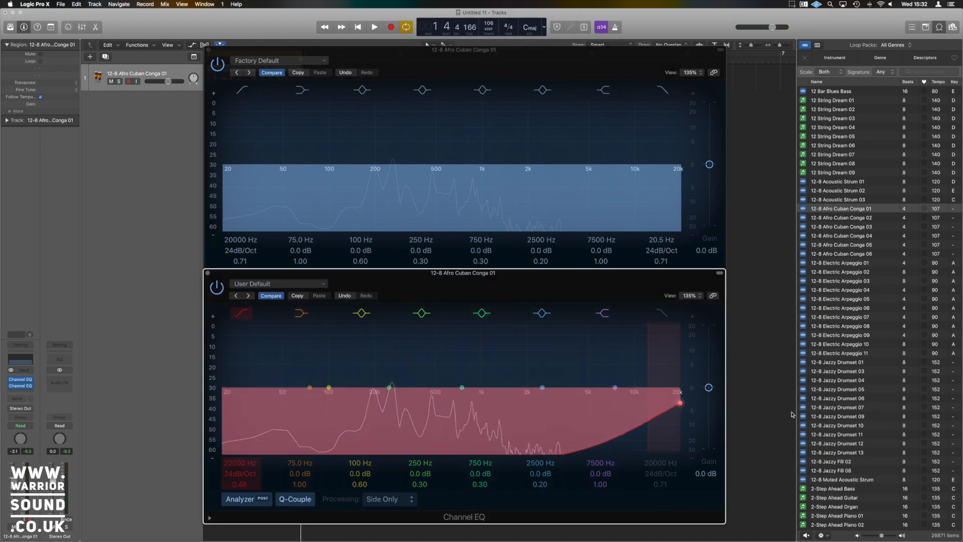
left_click(673, 405)
left_click_drag(682, 405, 709, 430)
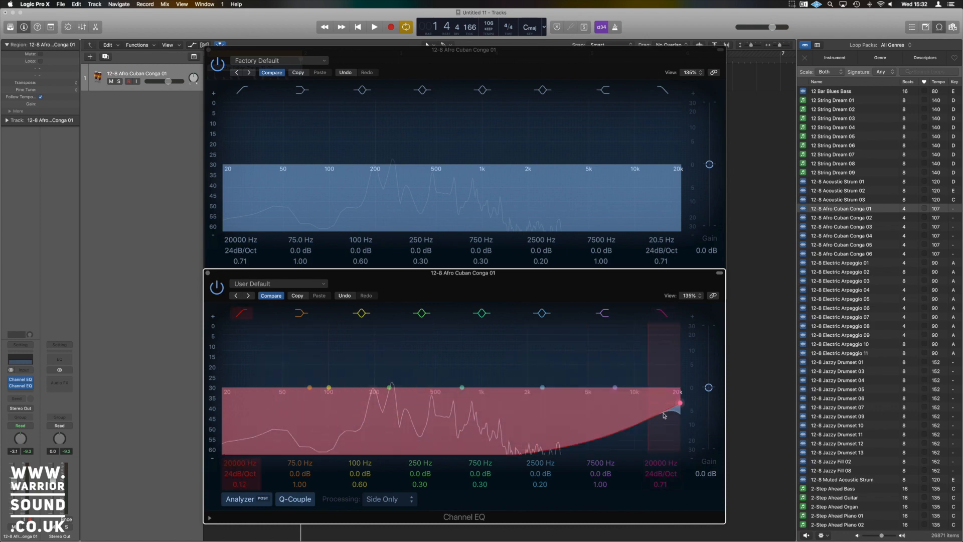
left_click_drag(662, 463, 661, 532)
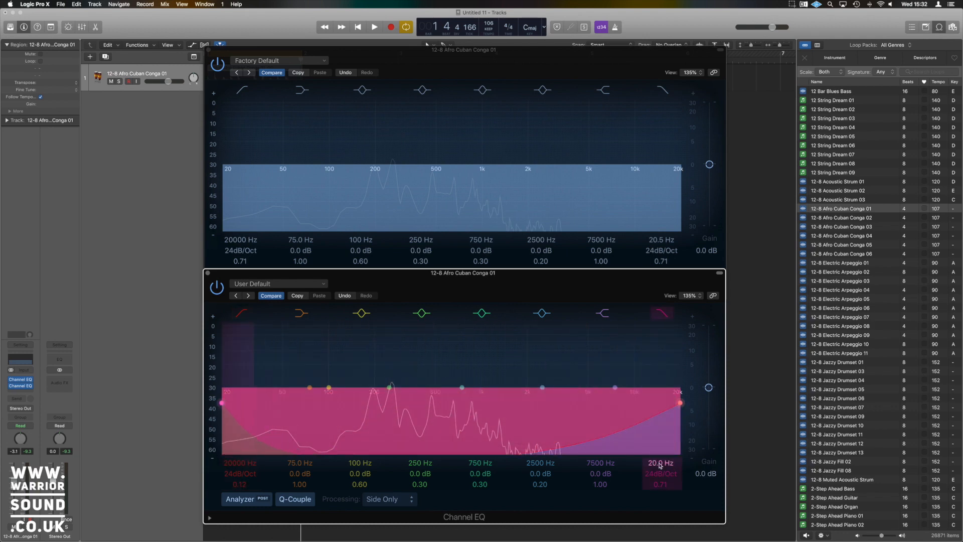
key("space")
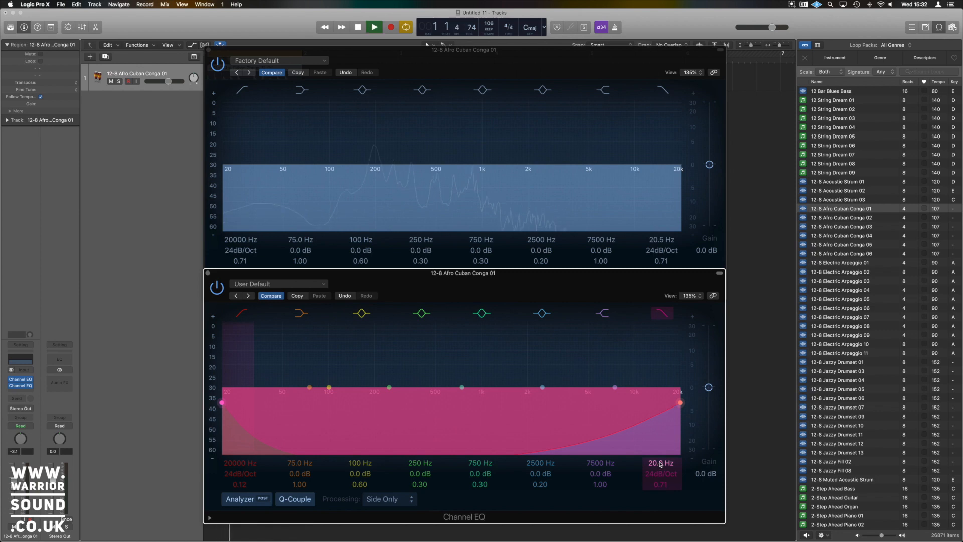
- Audition the mid signal by switching the Mid Only EQ's low cut and high cut off and back on during playback
left_click(710, 184)
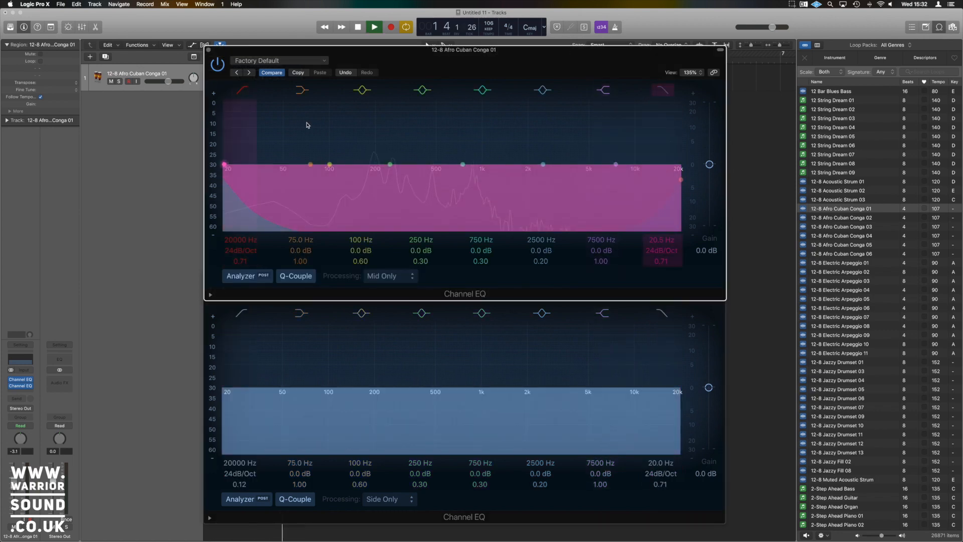
left_click(241, 91)
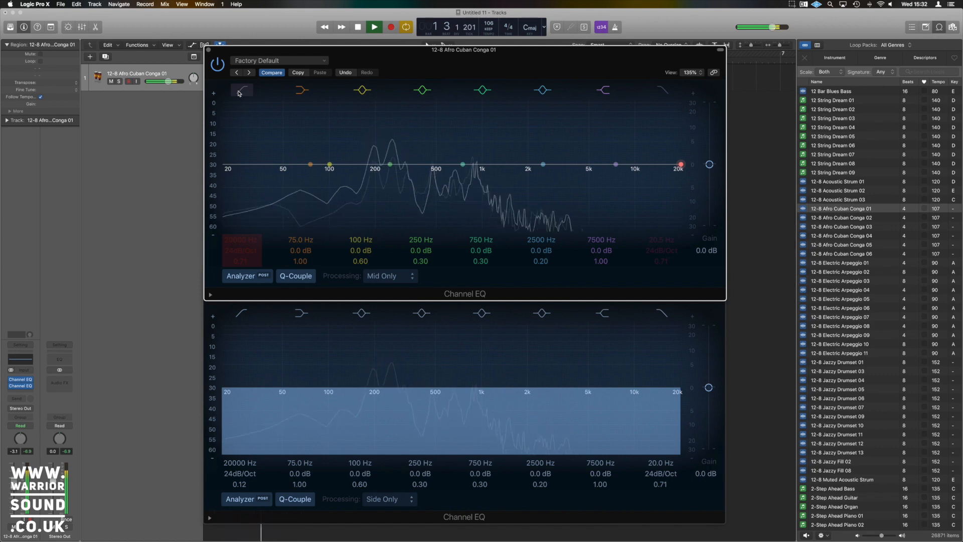
left_click(239, 94)
left_click(665, 92)
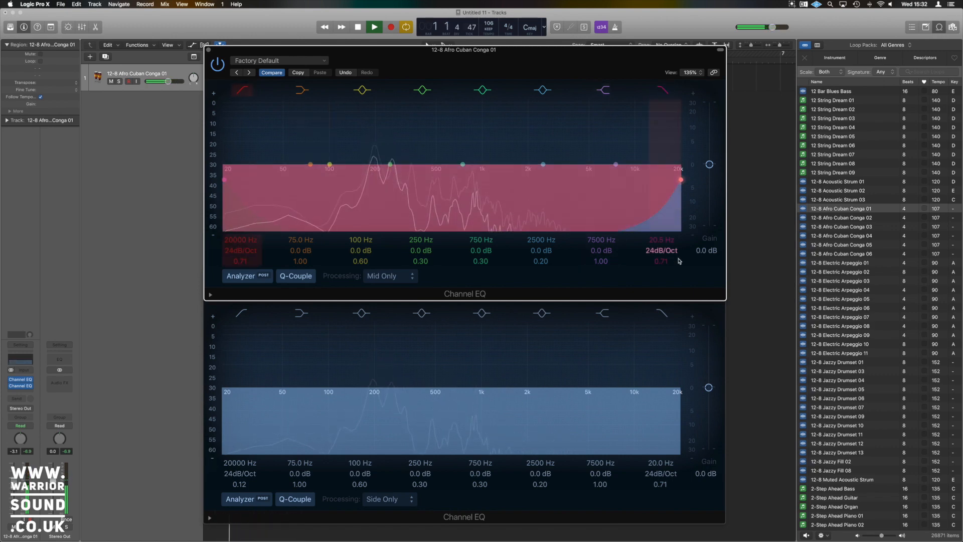
- Audition the side signal by switching off the Side Only EQ's cut filters, and stop playback and re-enable both filters
left_click(660, 314)
left_click(240, 313)
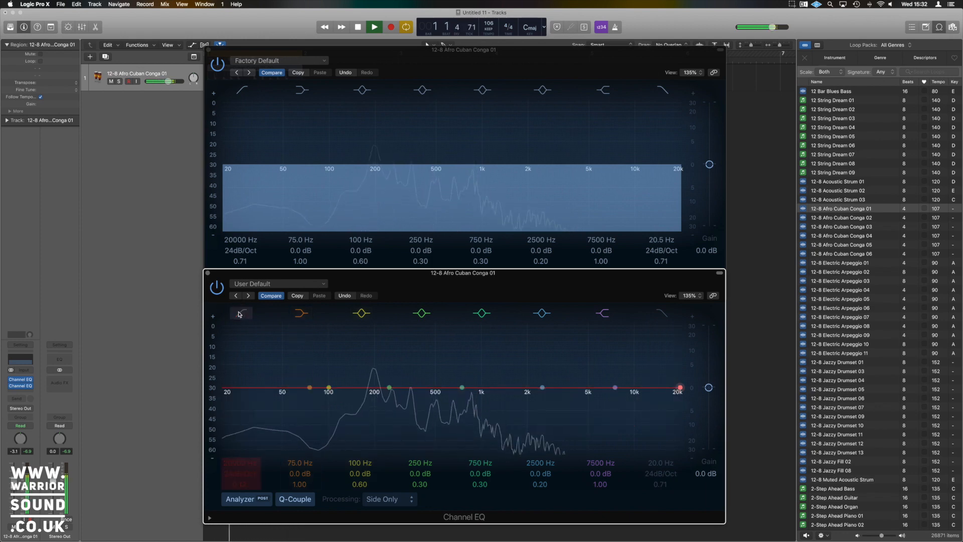
key("space")
left_click(240, 314)
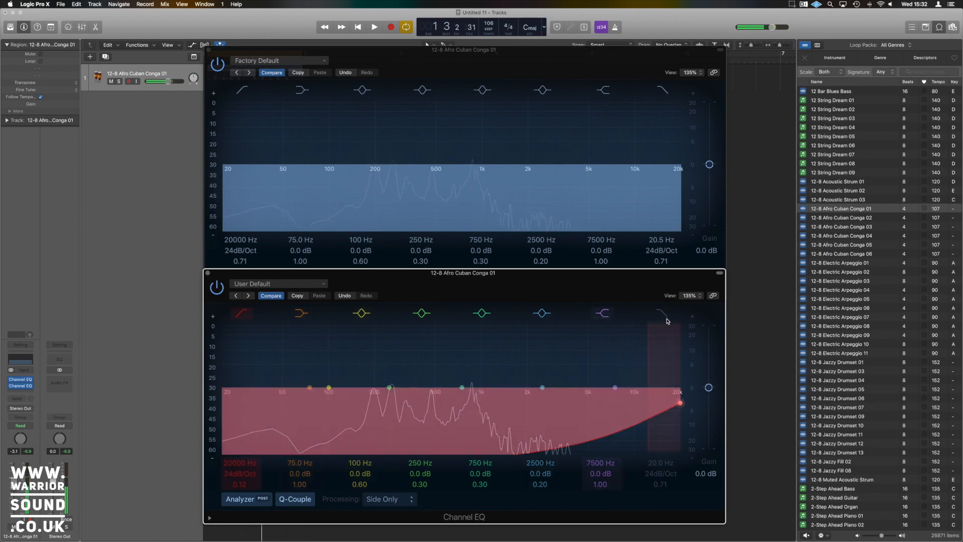
left_click(663, 315)
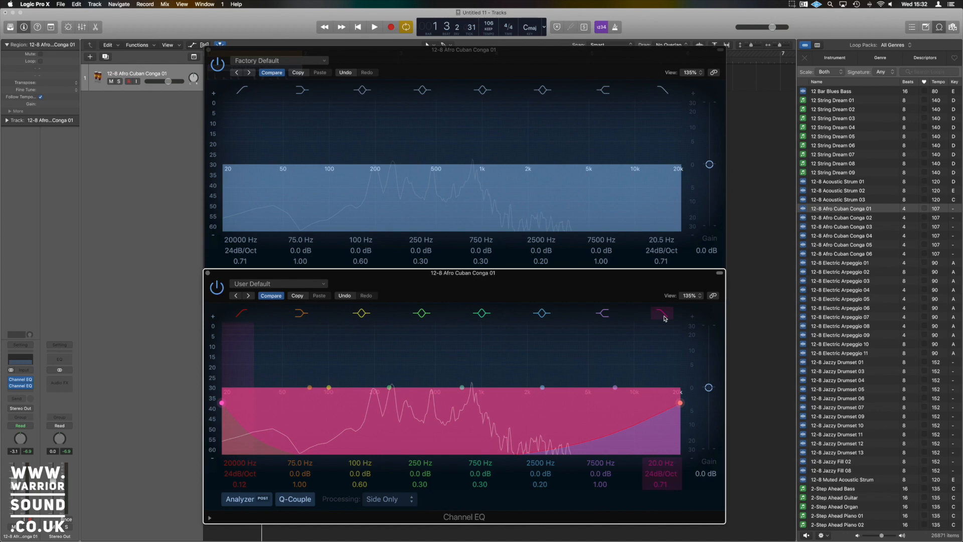
- Switch off the low cut and high cut filters on both the Side Only and Mid Only EQs
left_click(663, 314)
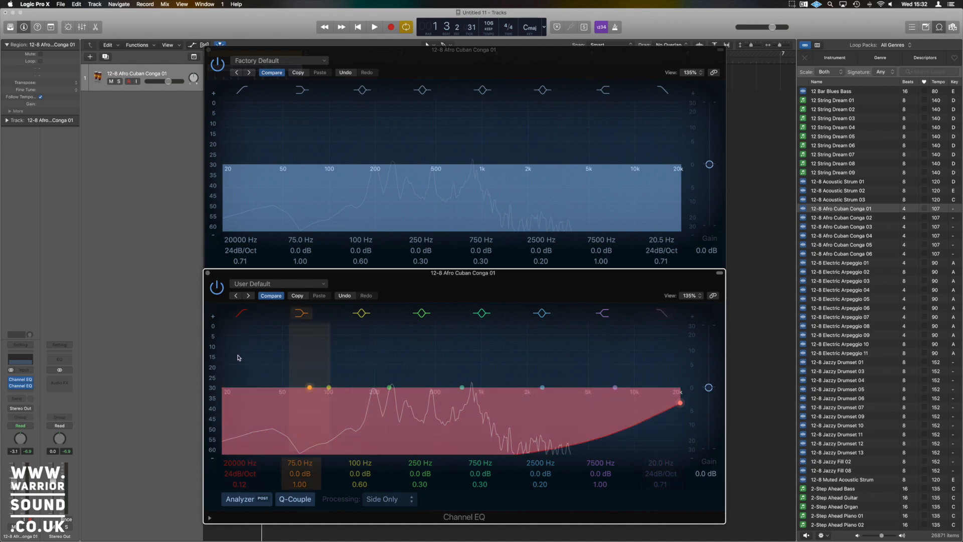
left_click(241, 315)
left_click(207, 100)
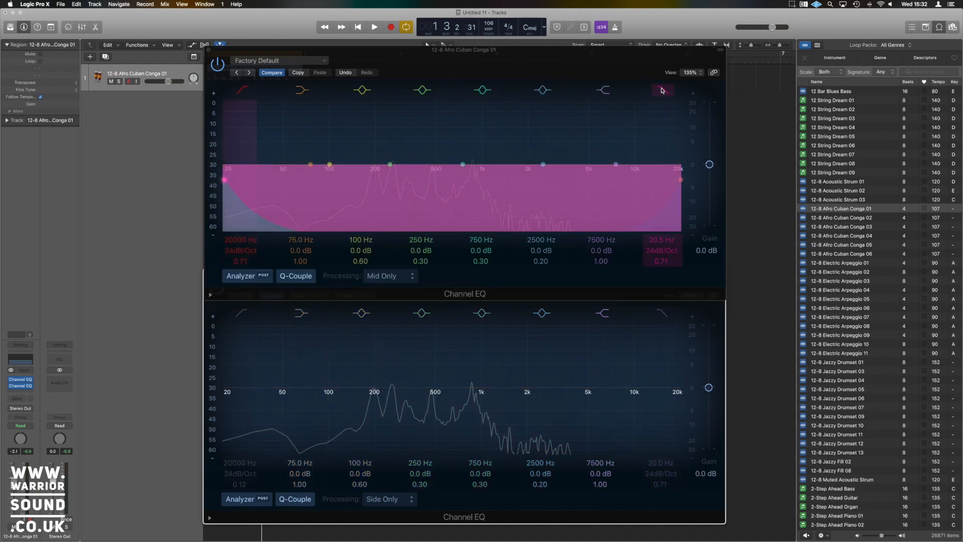
left_click(242, 90)
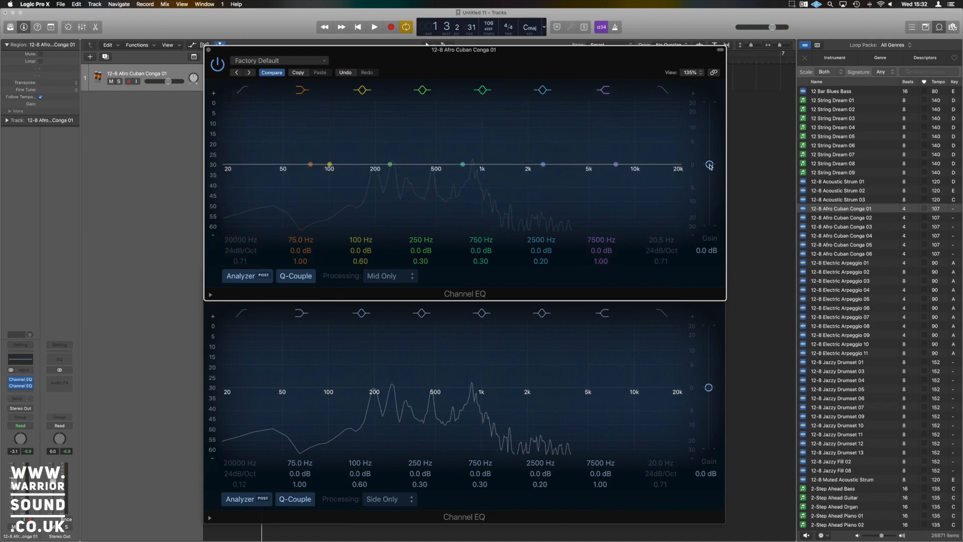
- Lower the Mid Only EQ's gain to -10.0 dB, and reduce it further to -24.0 dB while the loop plays
left_click_drag(709, 164, 710, 191)
key("space")
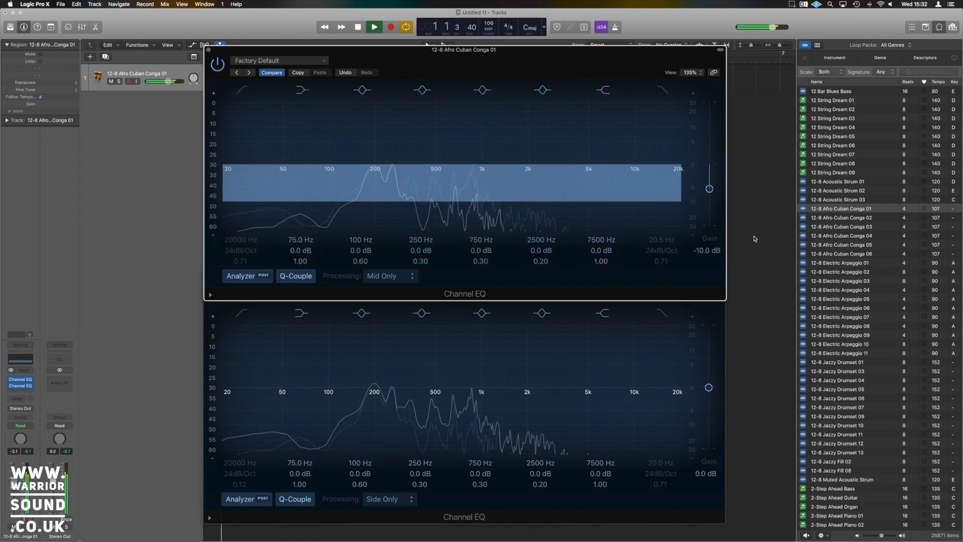
left_click_drag(709, 189, 708, 227)
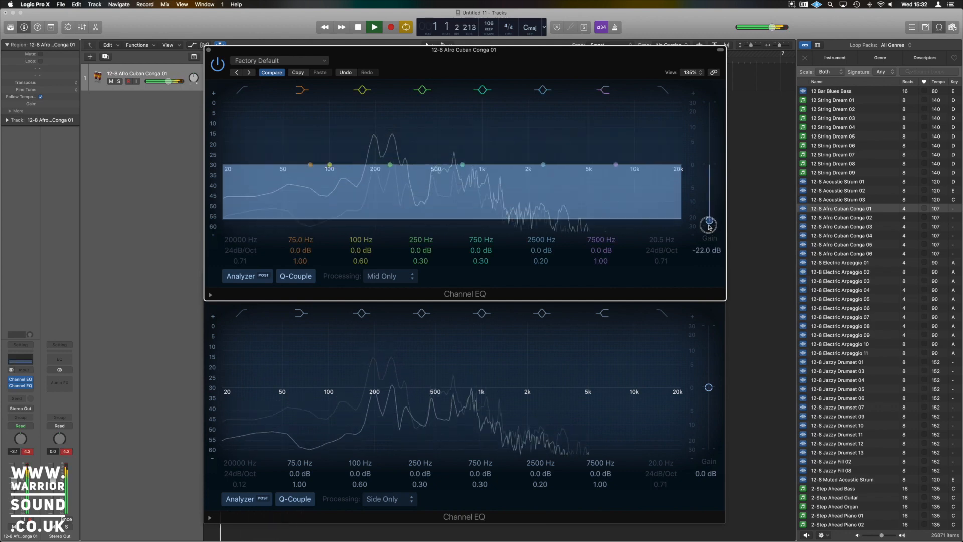
- Re-enable the Mid Only EQ's high cut and low cut, and reset the track's peak level with playback stopped
left_click(663, 91)
left_click(242, 91)
key("space")
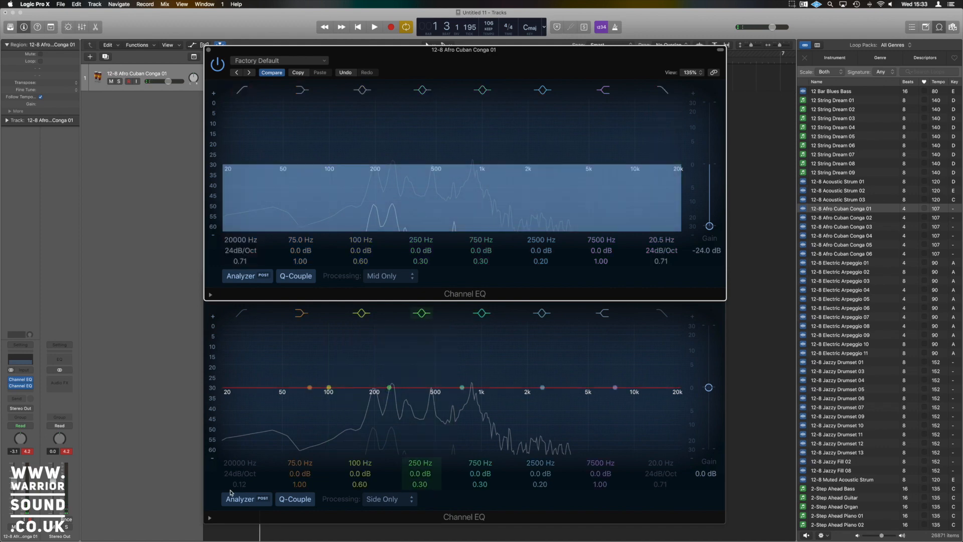
left_click(28, 451)
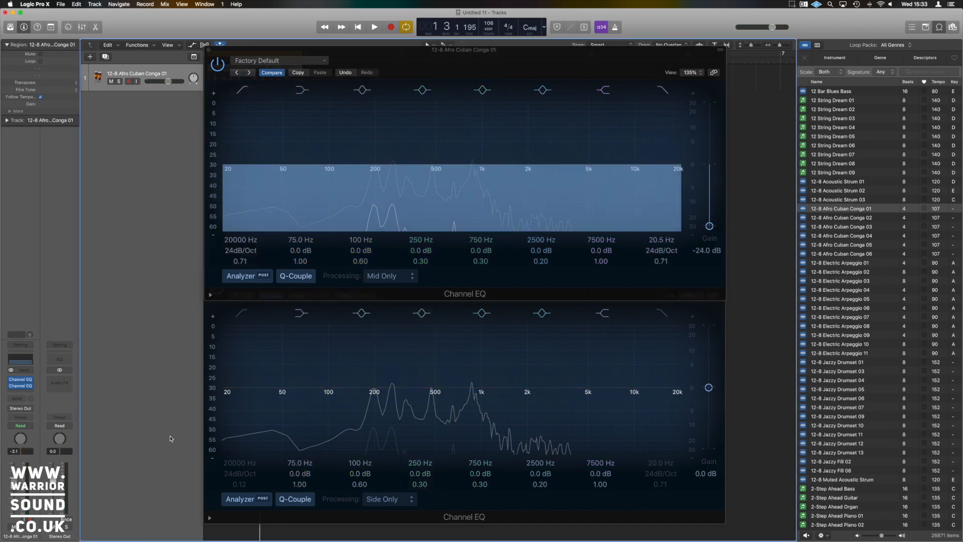